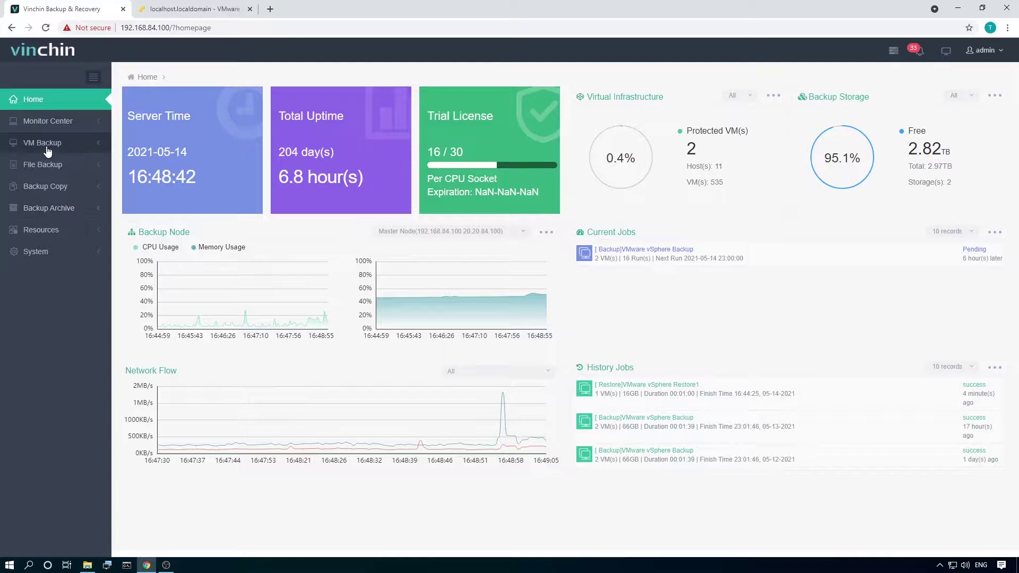
Start a new VM restore job from the VM Backup page.
click(60, 205)
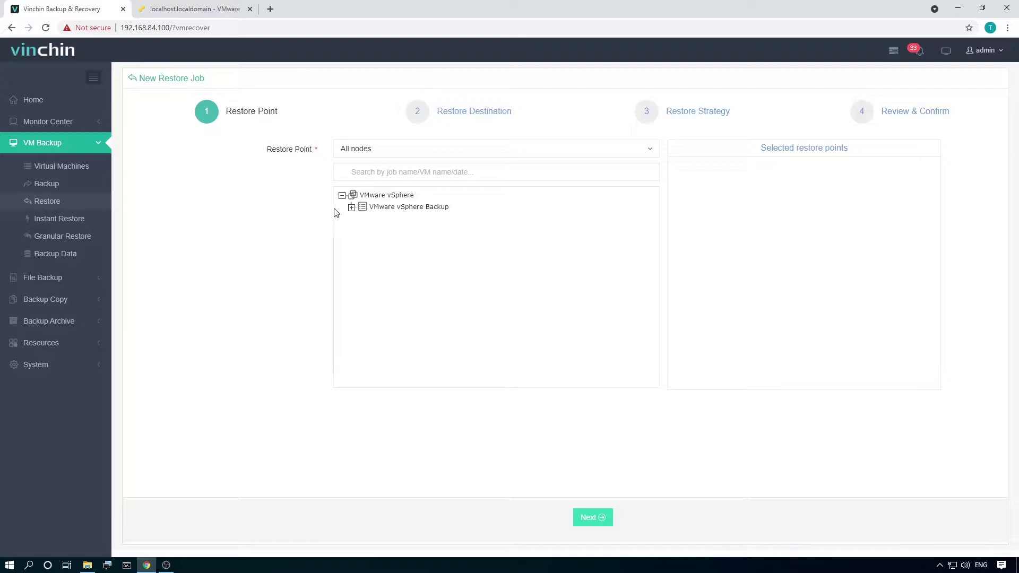
click(351, 207)
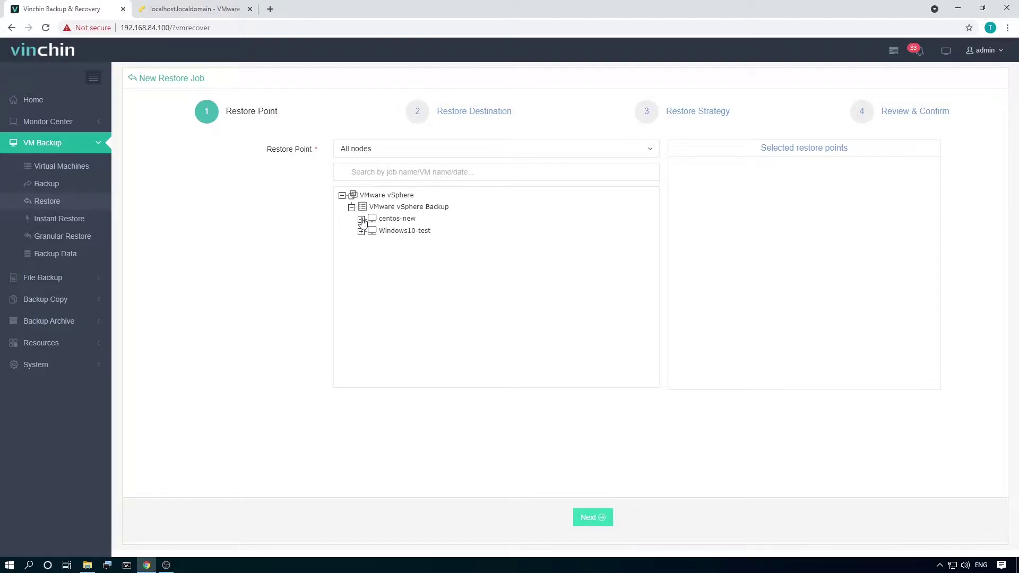
click(362, 219)
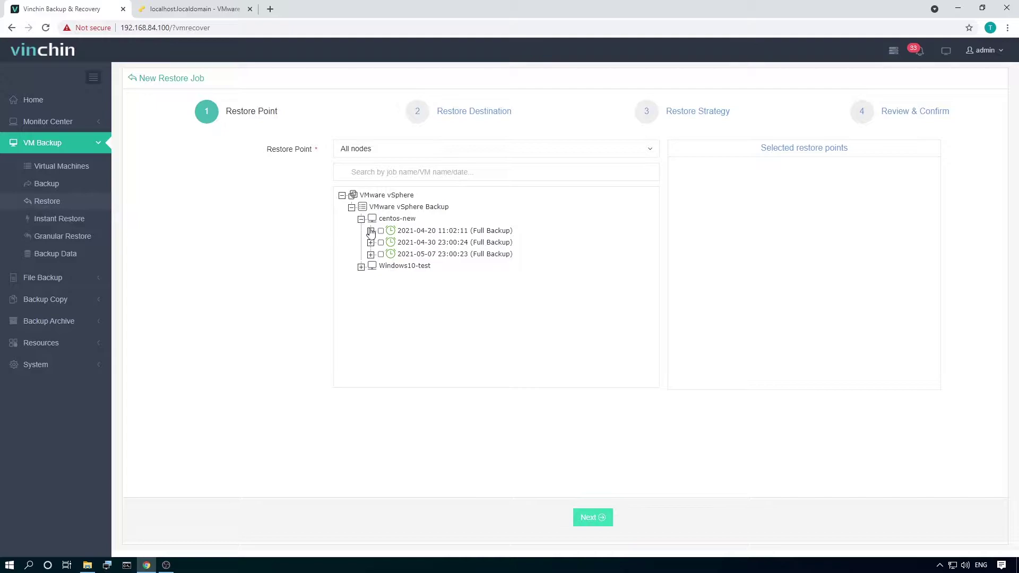
click(371, 231)
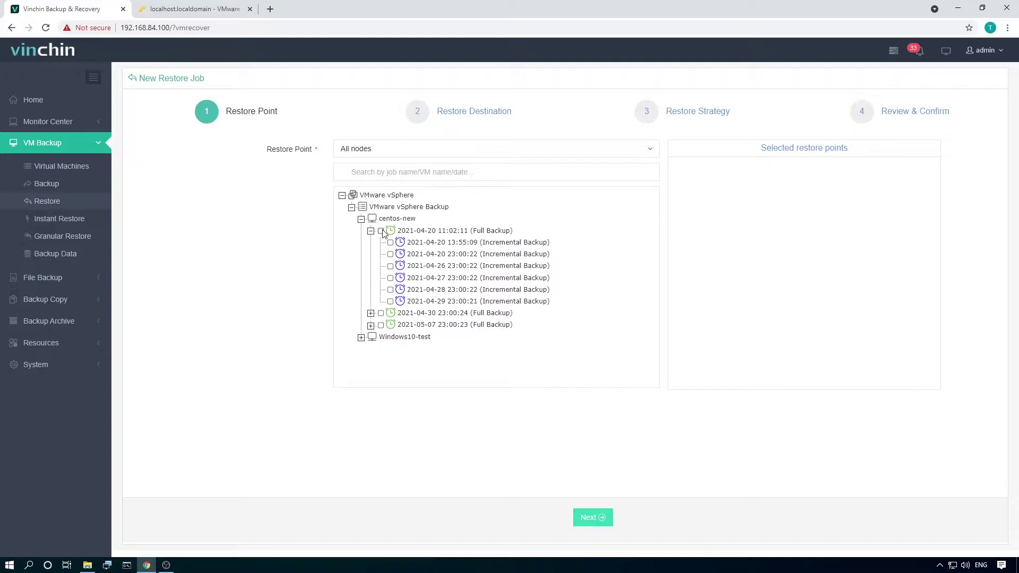
click(381, 231)
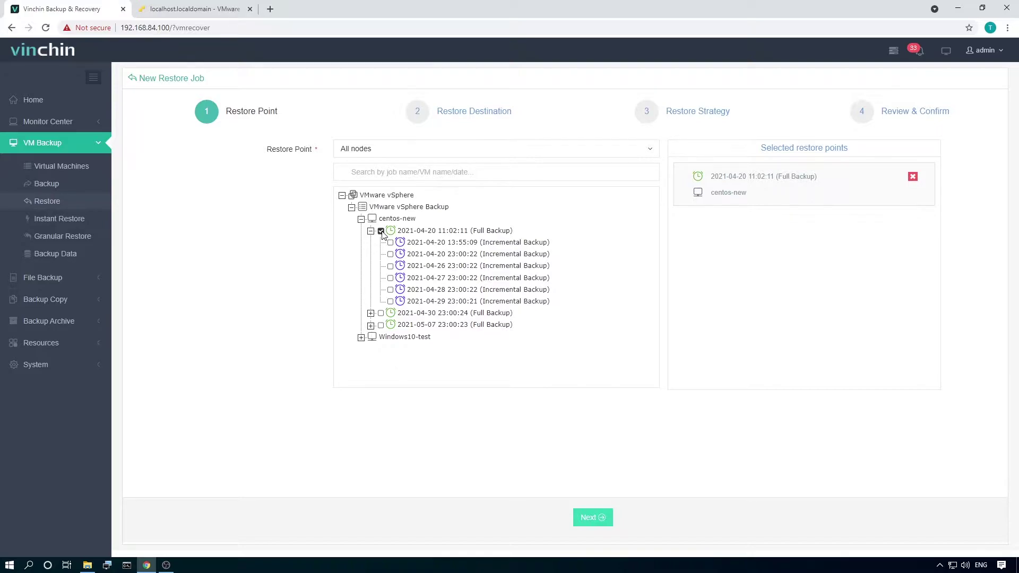
click(593, 517)
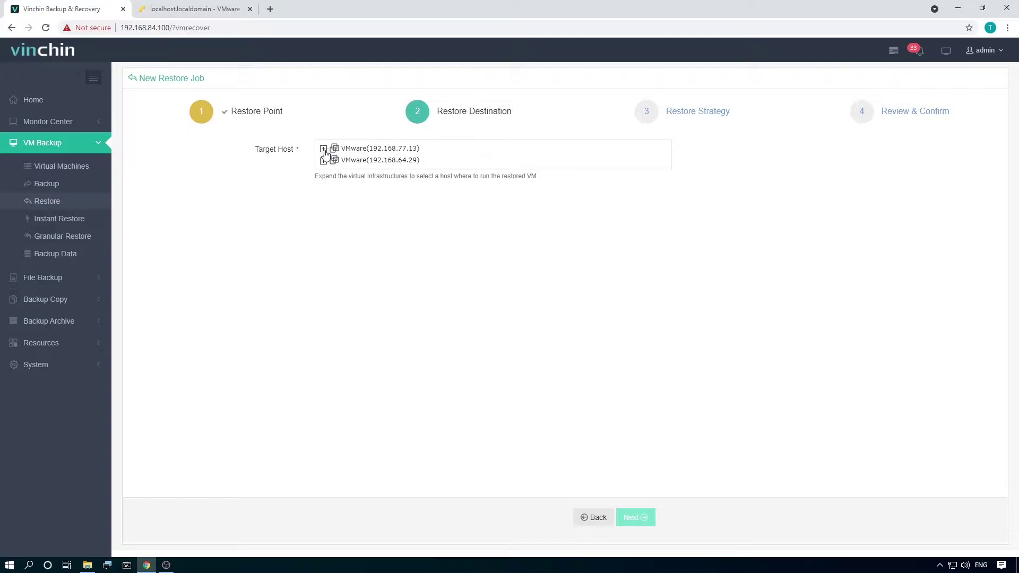
Target host 192.168.77.13 and set the restored VM to power on after restoring.
click(323, 150)
click(343, 160)
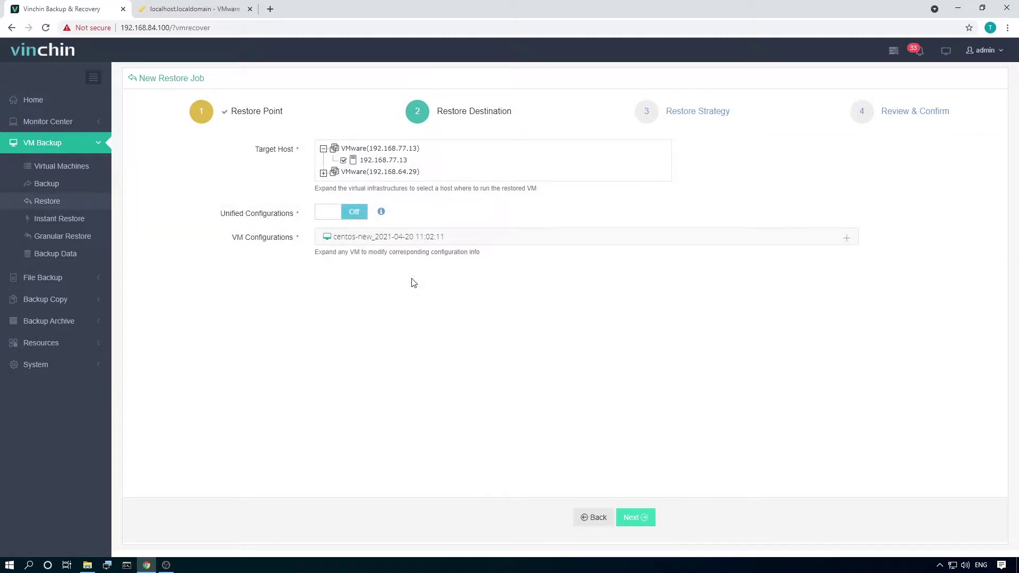
click(465, 243)
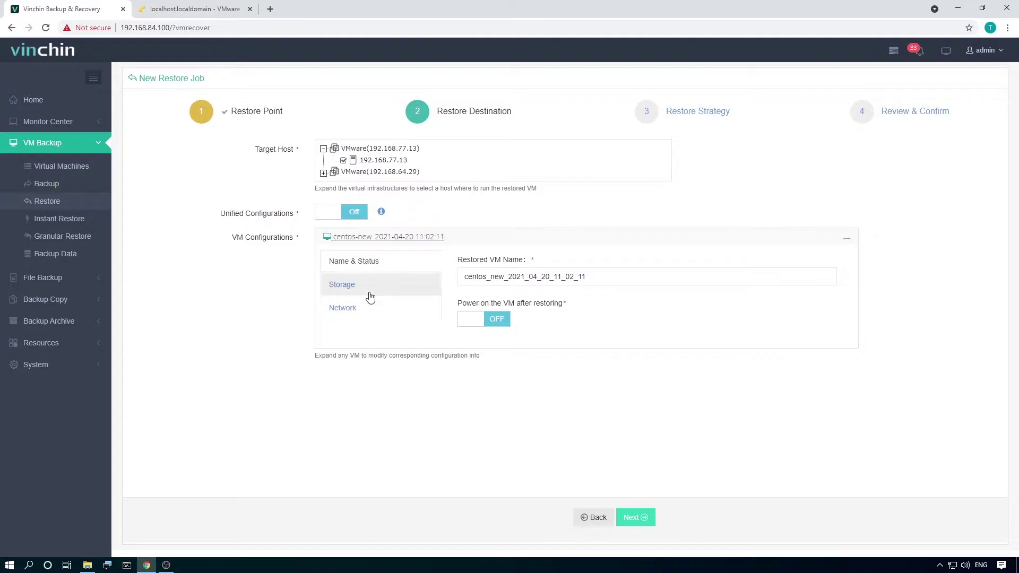
click(487, 320)
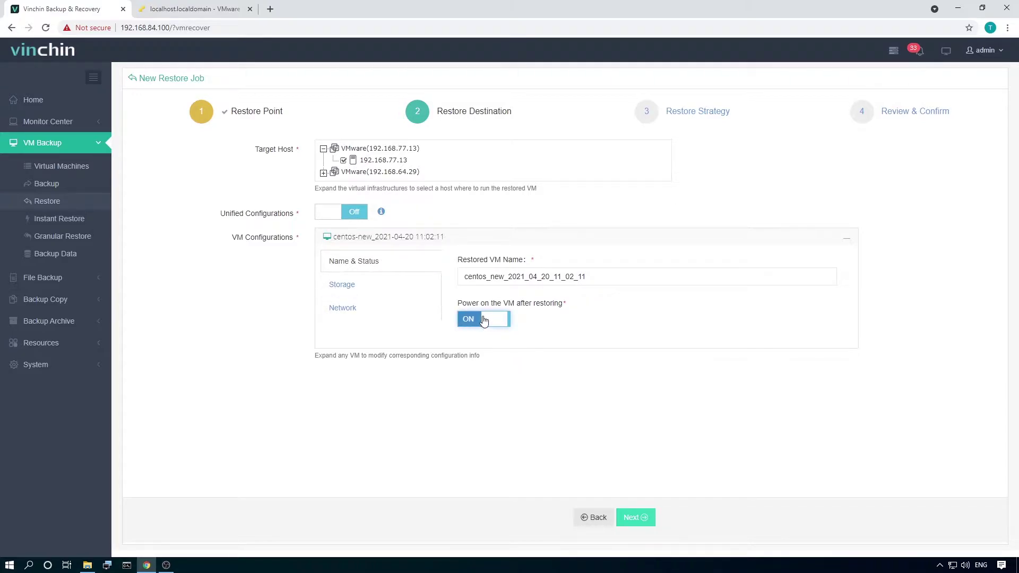
click(373, 293)
click(363, 310)
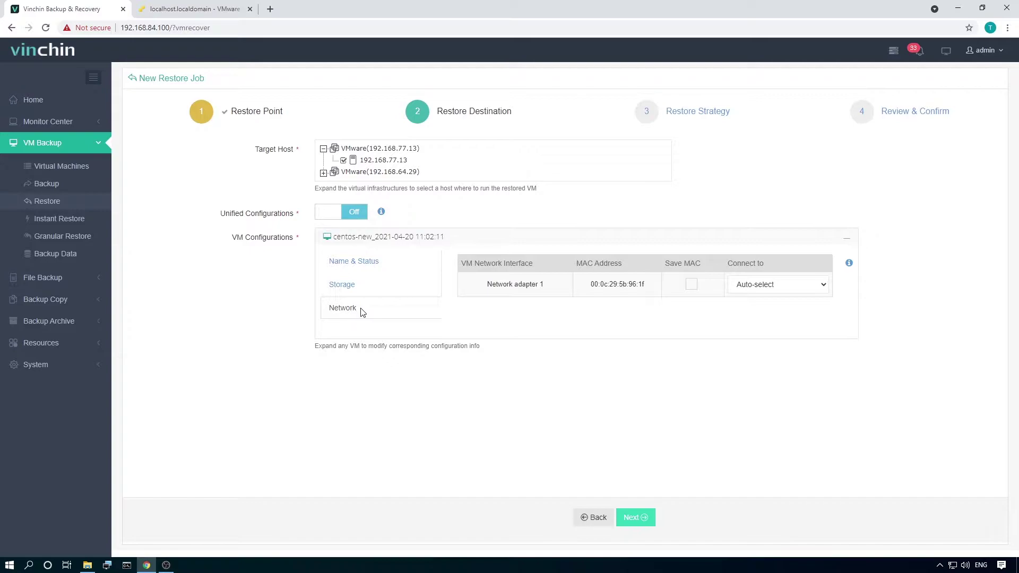
Turn on Unified Configurations with Auto-select storage and network, then continue to Restore Strategy.
click(451, 239)
click(361, 219)
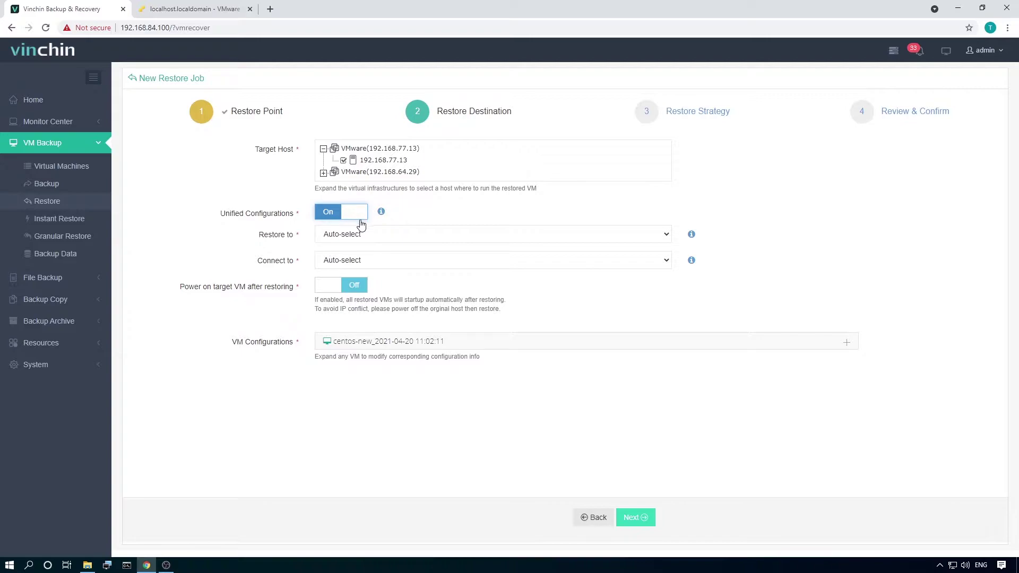
click(359, 235)
click(277, 265)
click(341, 264)
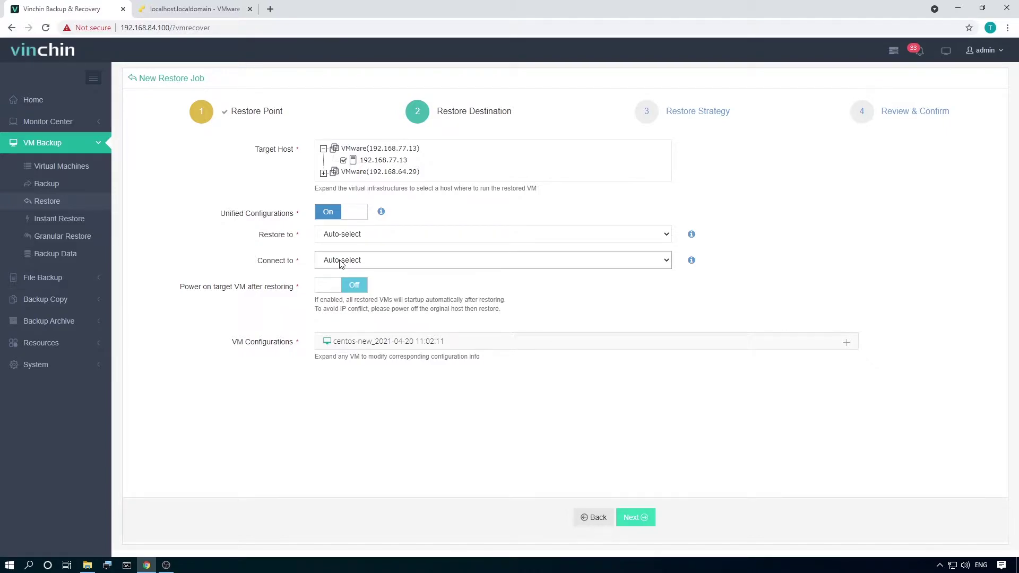
click(265, 299)
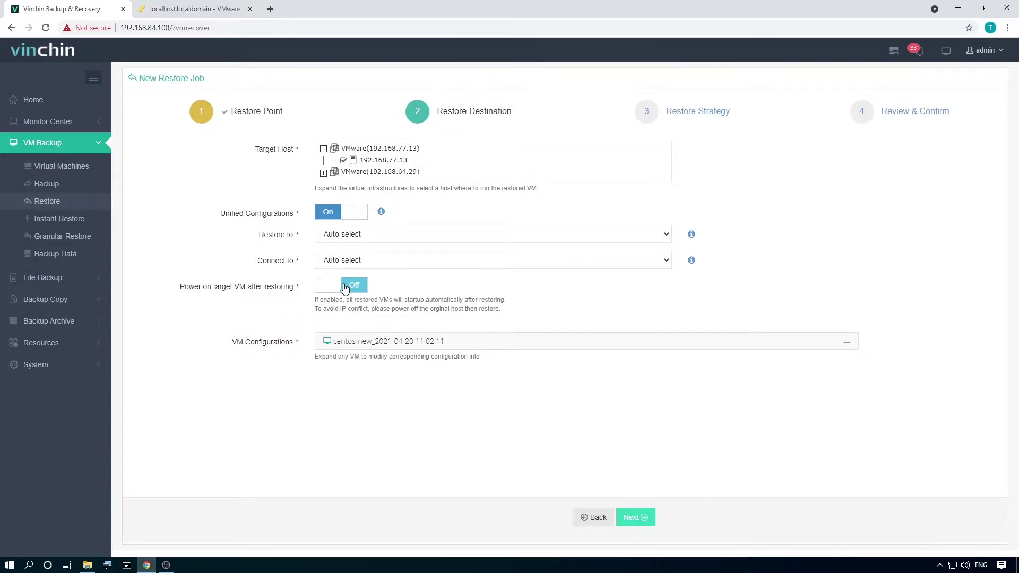
click(636, 518)
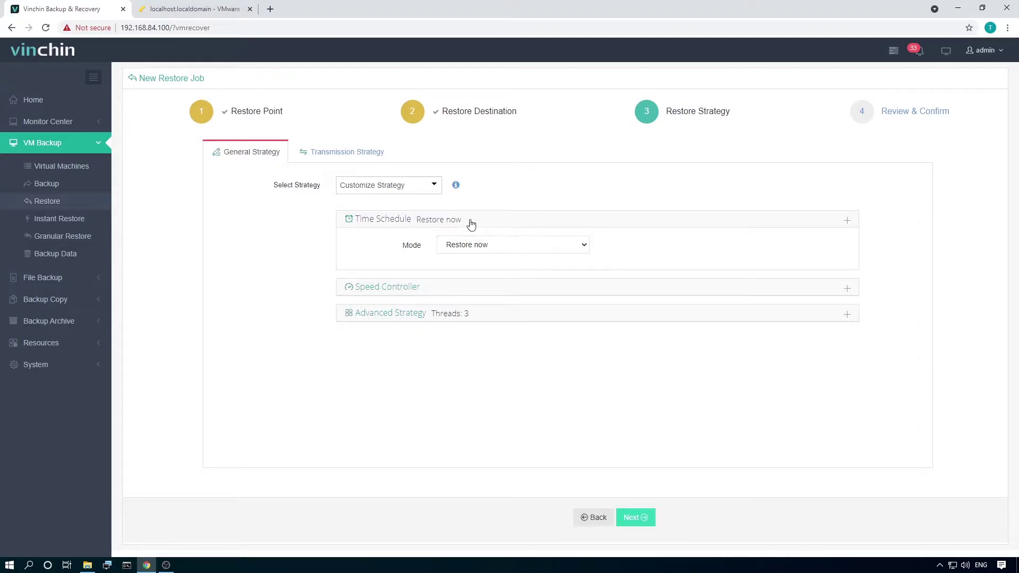
Show the transmission settings: transfer via LAN, proxy off.
click(356, 155)
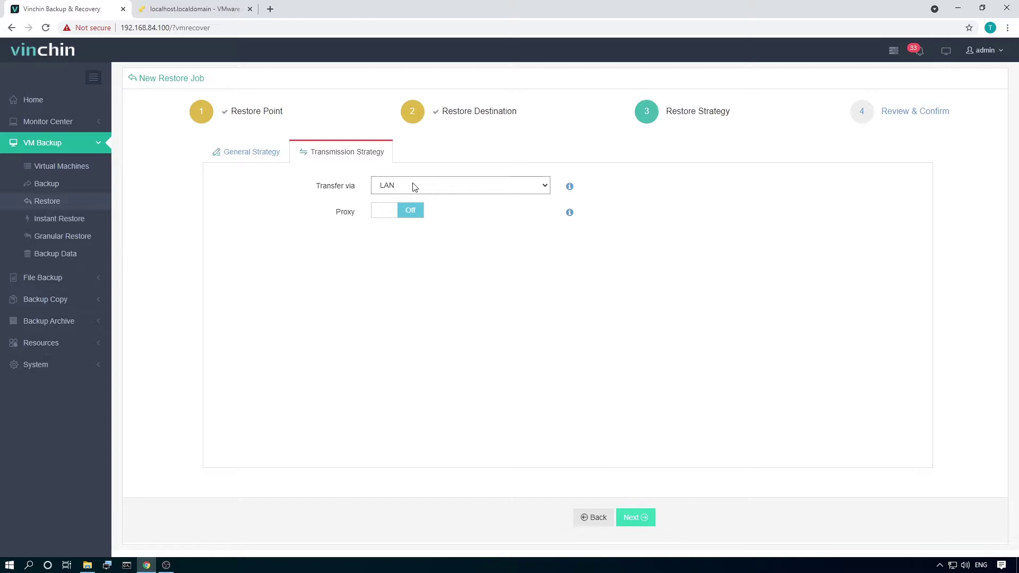
Leave the proxy off and advance to the Review & Confirm summary.
click(386, 210)
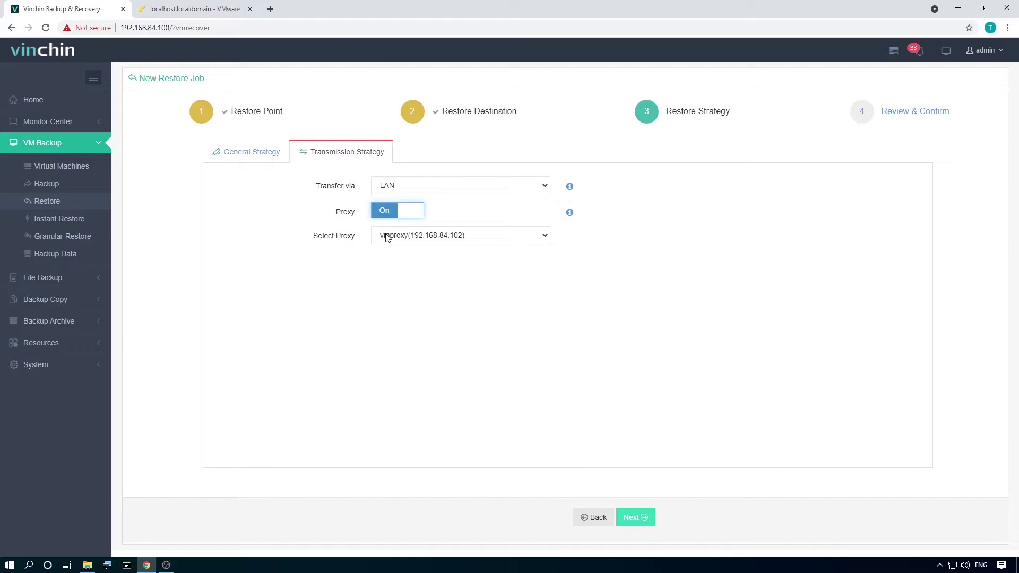
click(414, 215)
click(634, 519)
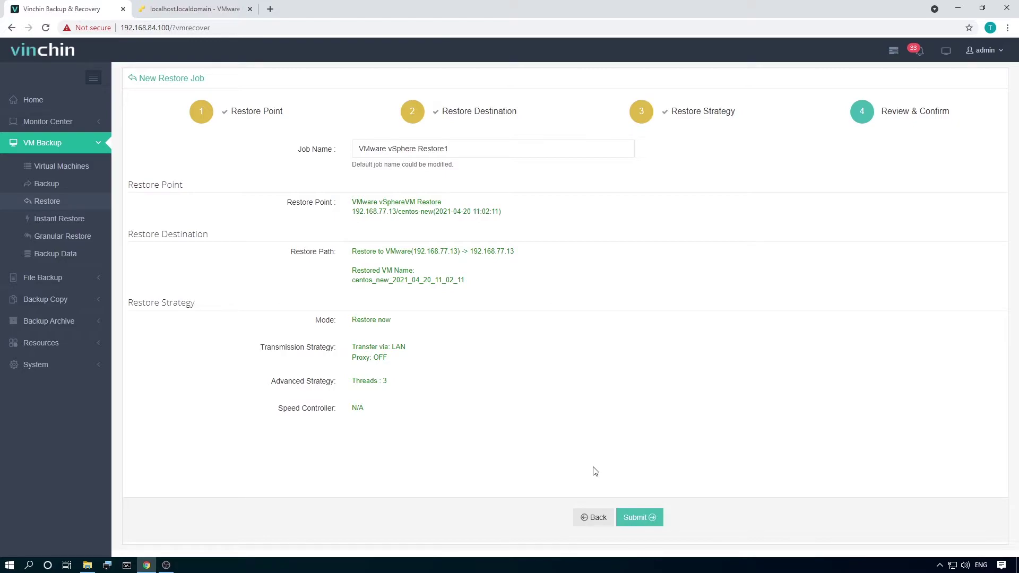
Submit the VMware vSphere Restore1 restore job.
click(647, 525)
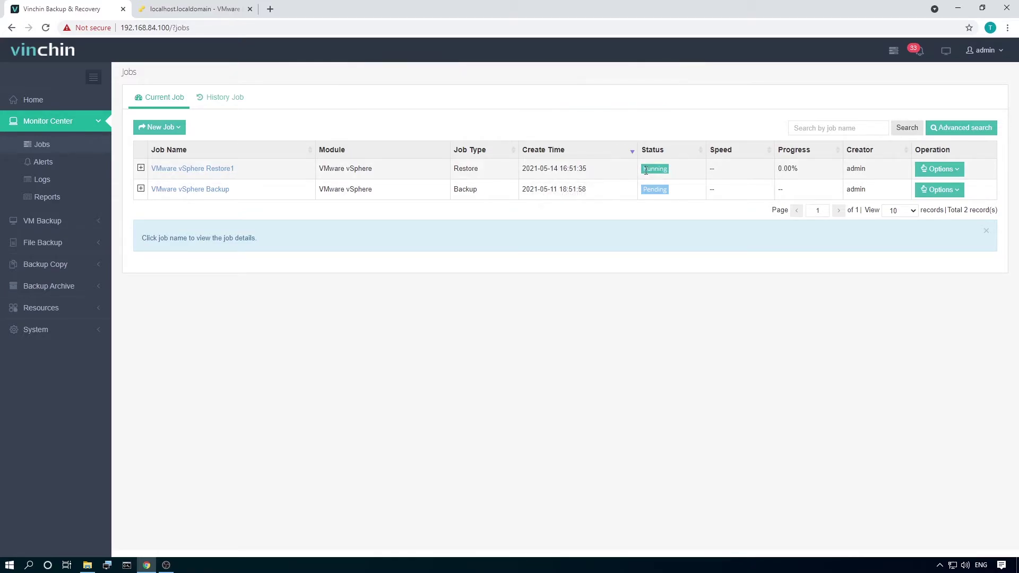
Open VMware vSphere Restore1's job details and inspect its Rebuilding VM and transfer log entries.
click(221, 171)
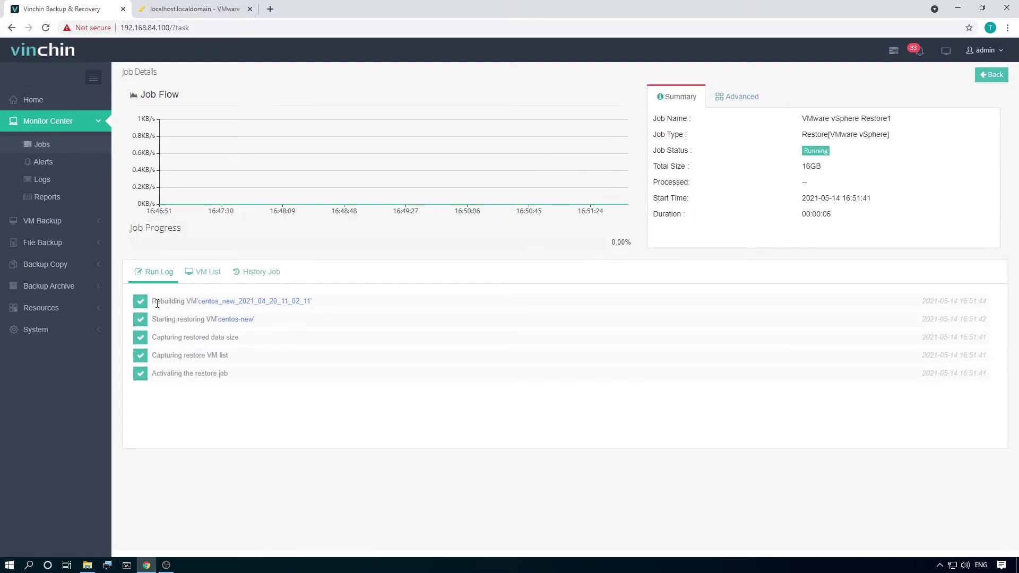
drag(154, 301, 197, 302)
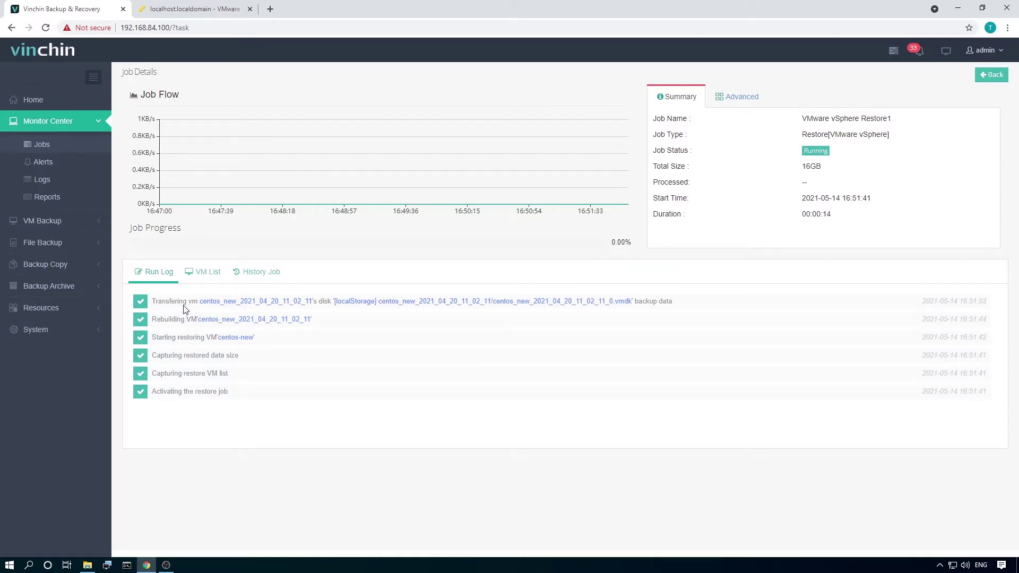
drag(152, 319, 198, 320)
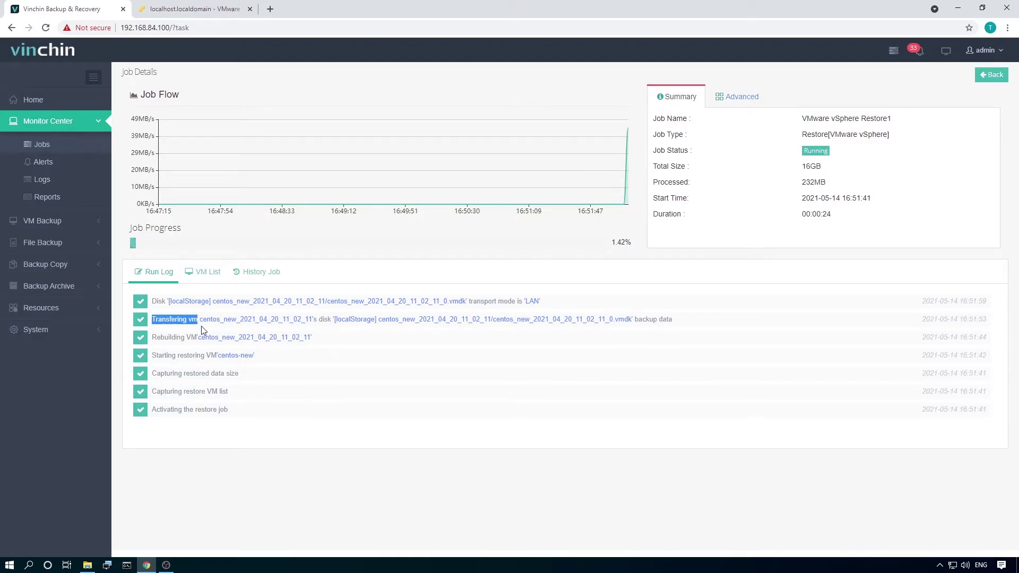
click(202, 330)
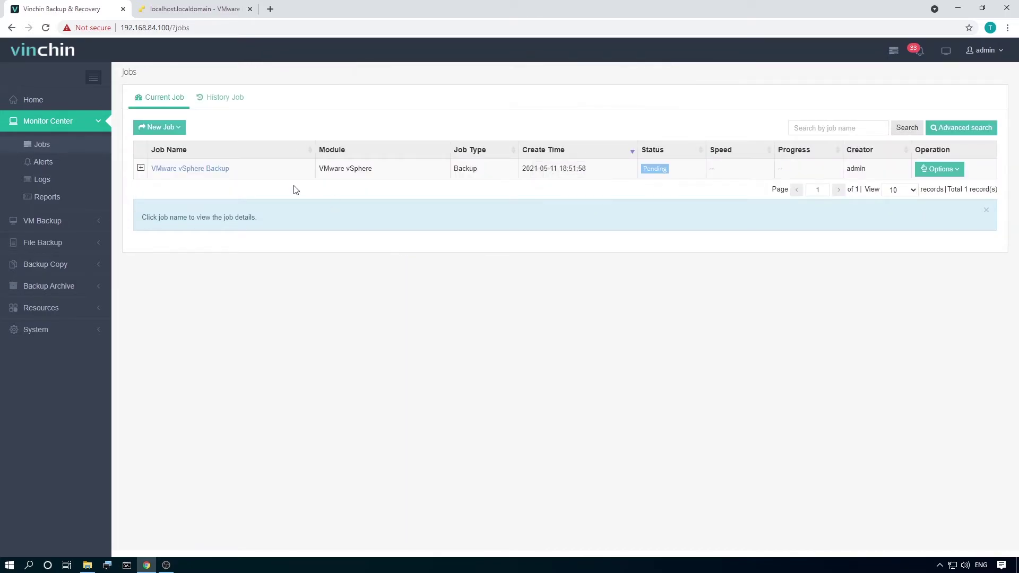
Open the restored VM centos_new_2021_04_20_11_02_11 in the ESXi host client.
click(183, 10)
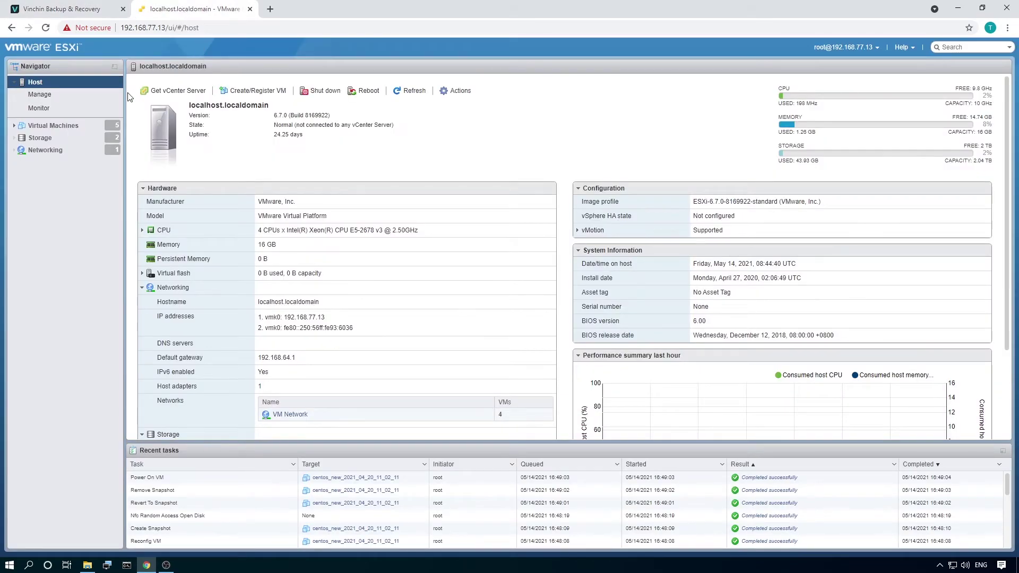
click(66, 129)
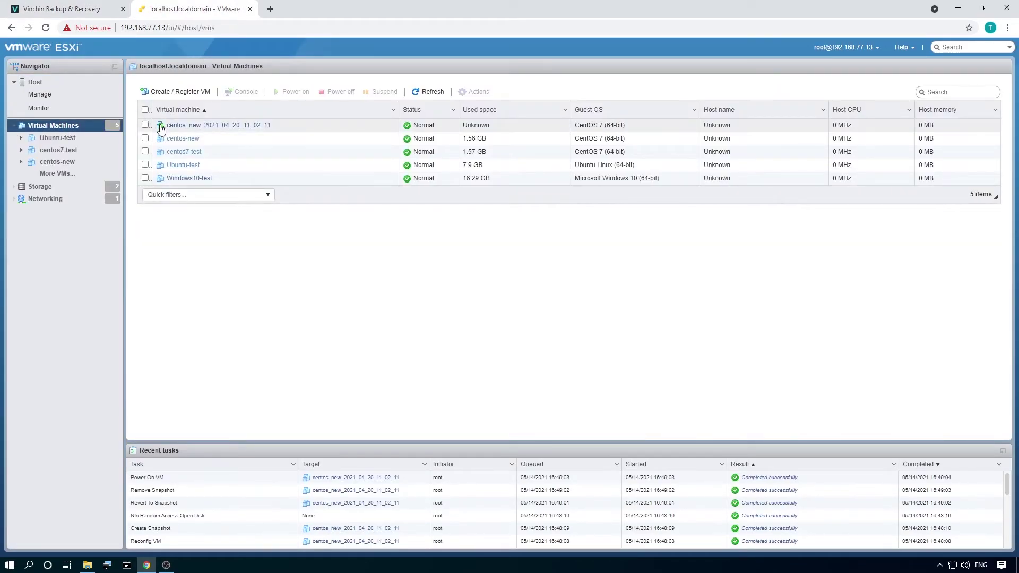
click(192, 124)
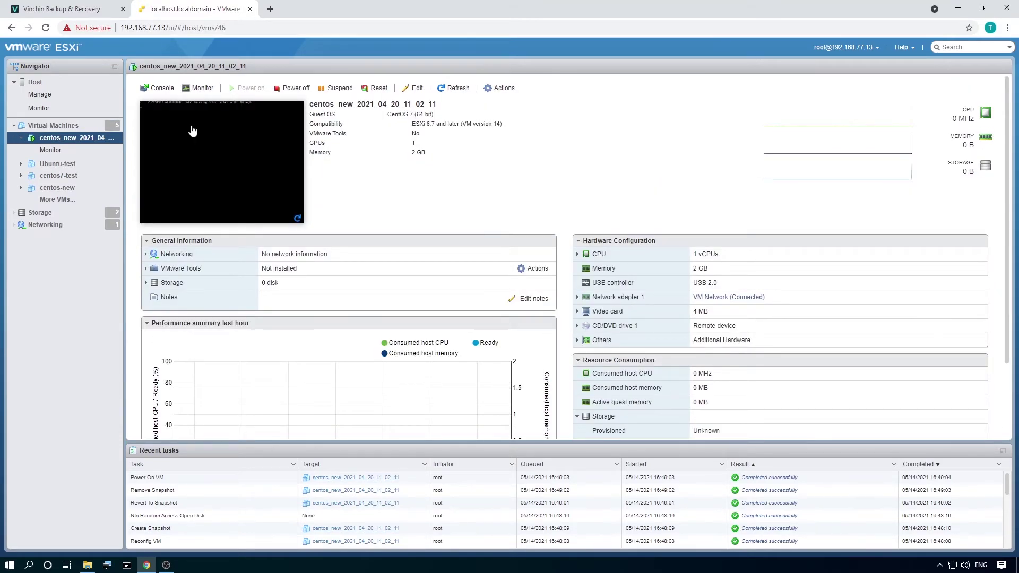
Log in as root in the VM's browser console.
click(159, 88)
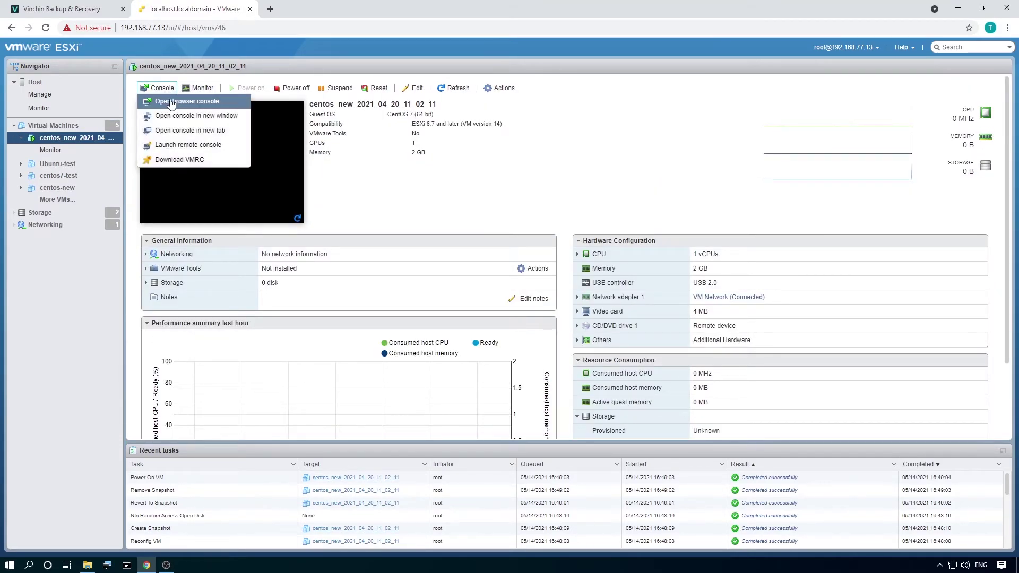
click(170, 102)
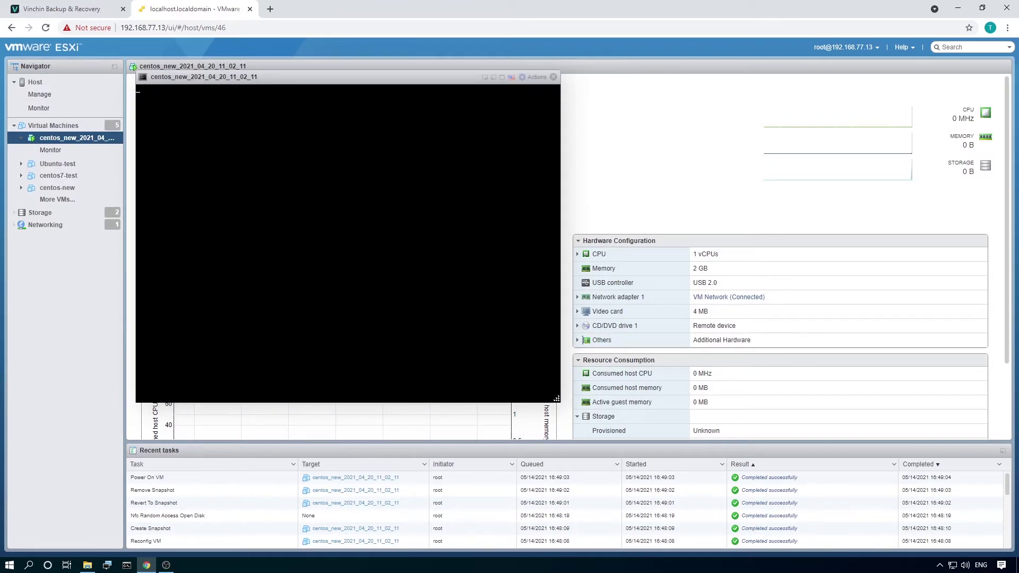
text(oot)
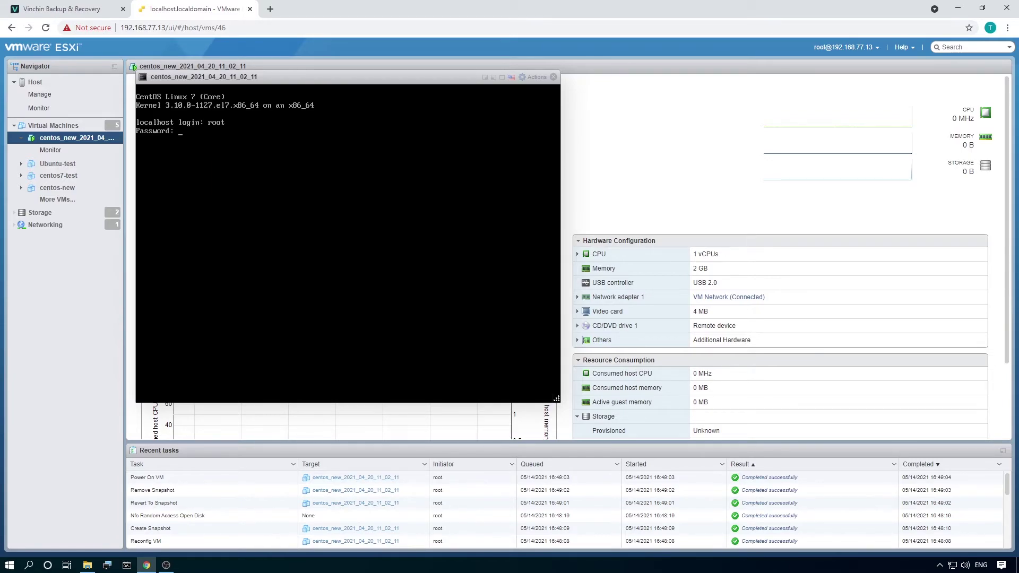
key(Return)
Close the console and power off centos_new_2021_04_20_11_02_11.
click(554, 77)
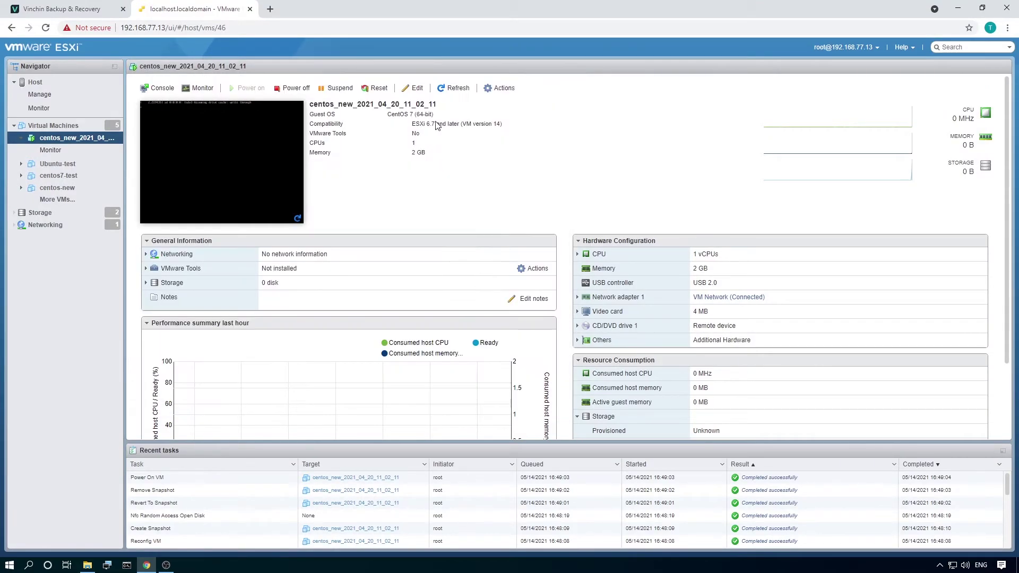
click(292, 88)
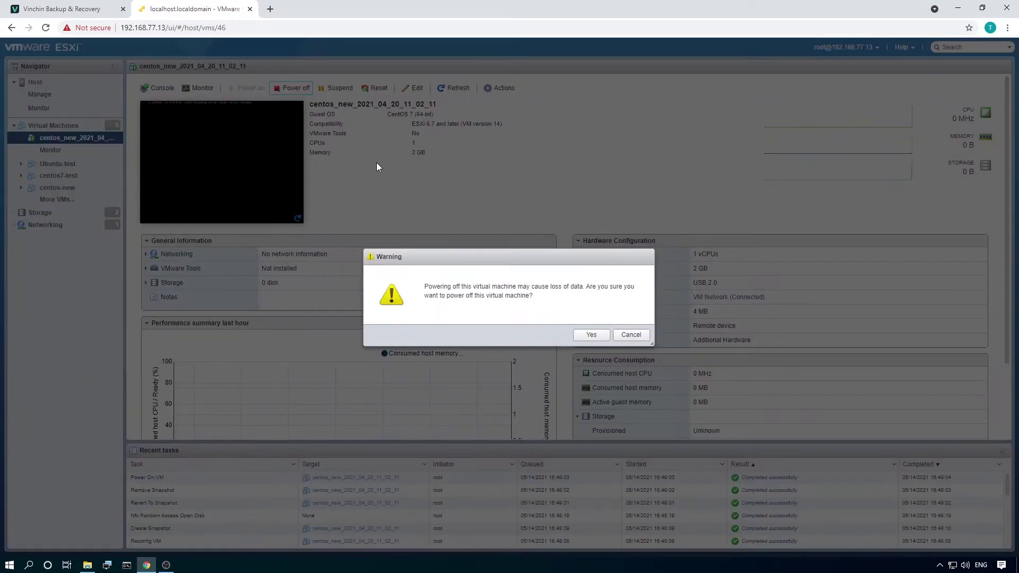
click(589, 334)
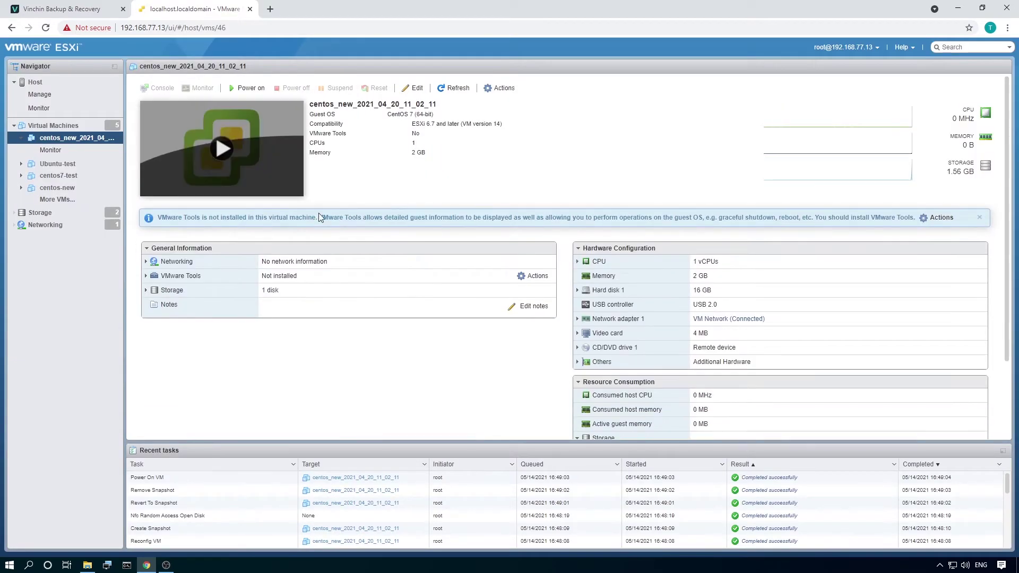
Delete the centos_new_2021_04_20_11_02_11 virtual machine.
click(502, 88)
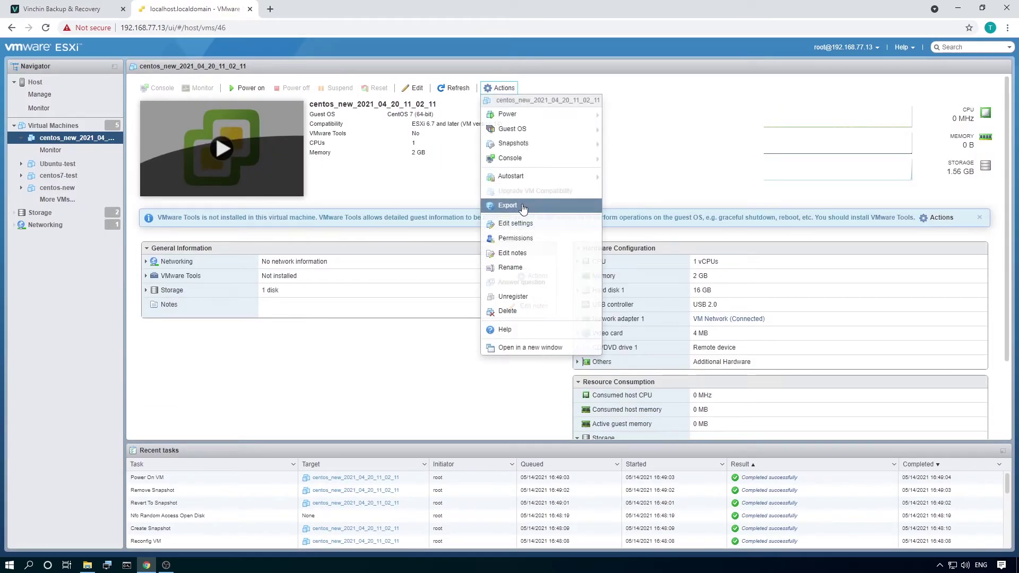
click(508, 312)
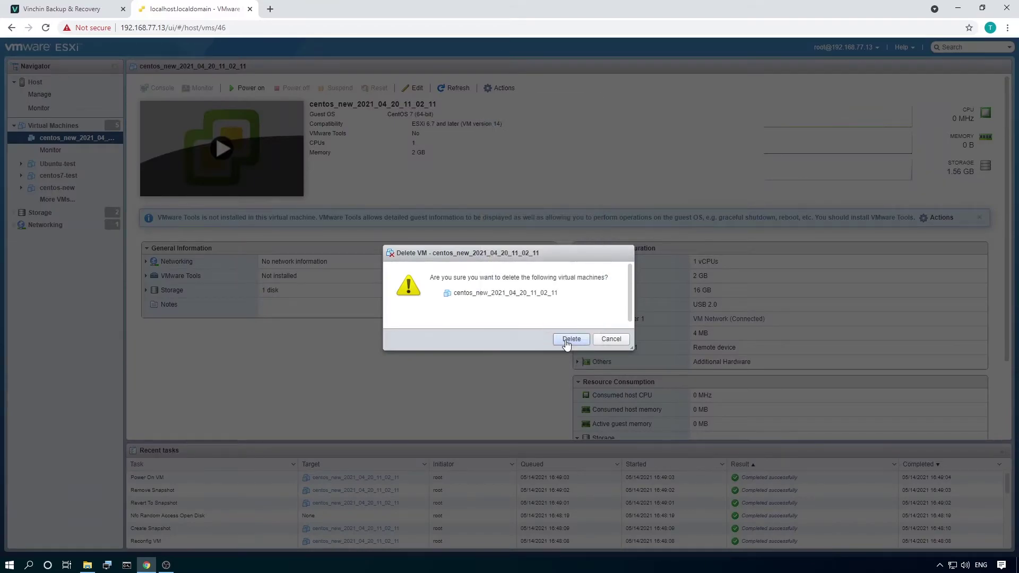
click(567, 342)
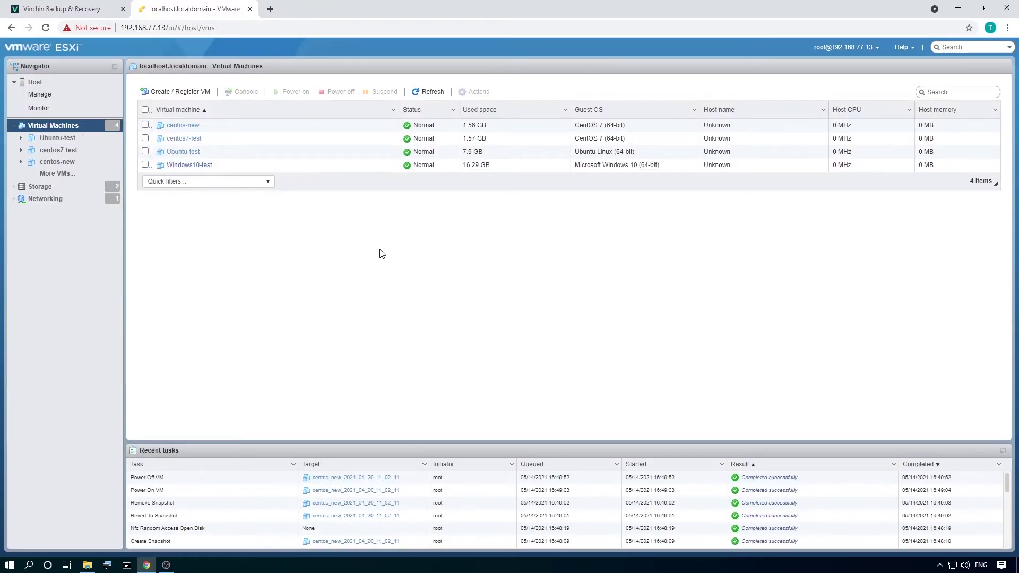
click(85, 13)
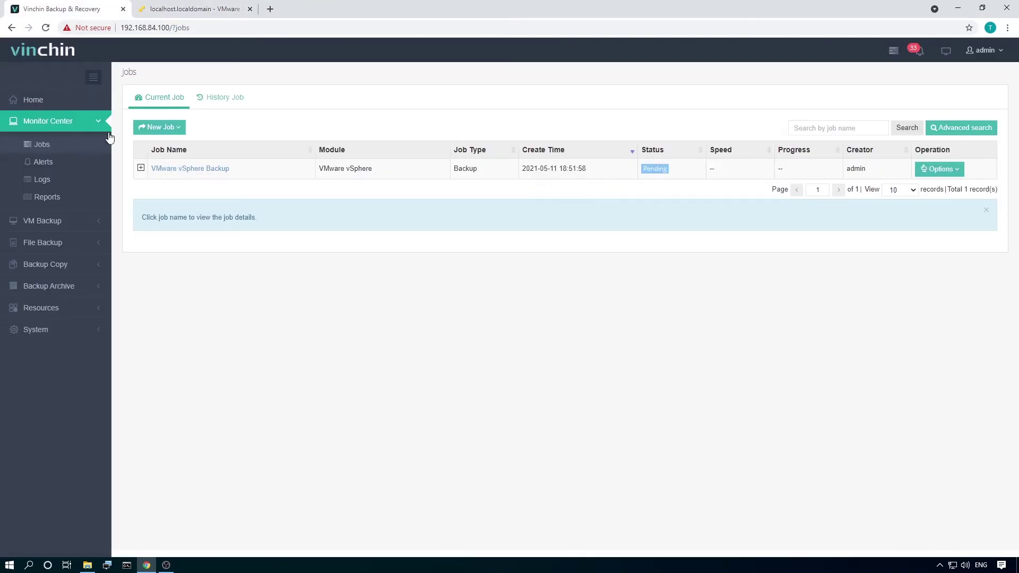
click(48, 203)
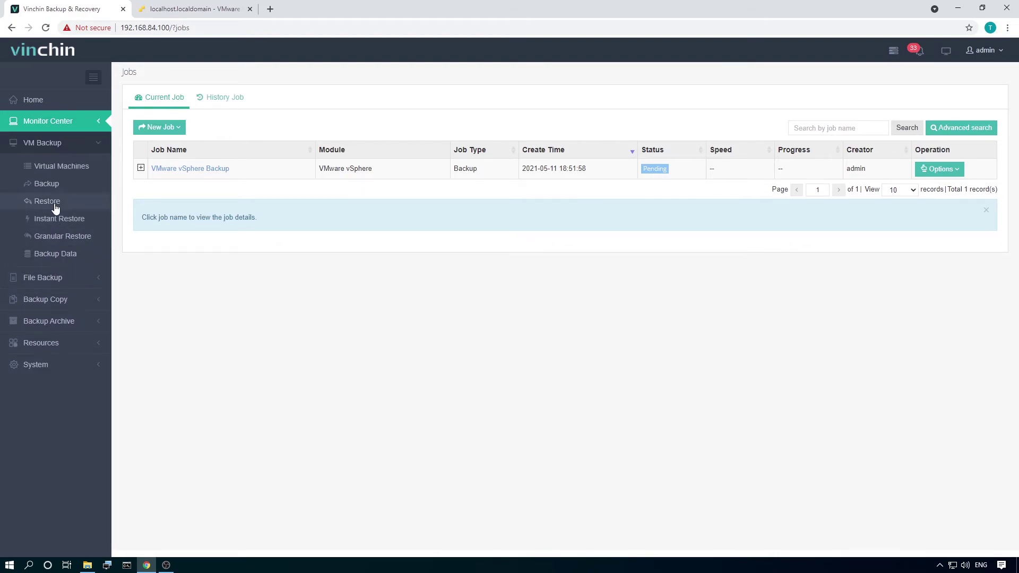
click(53, 202)
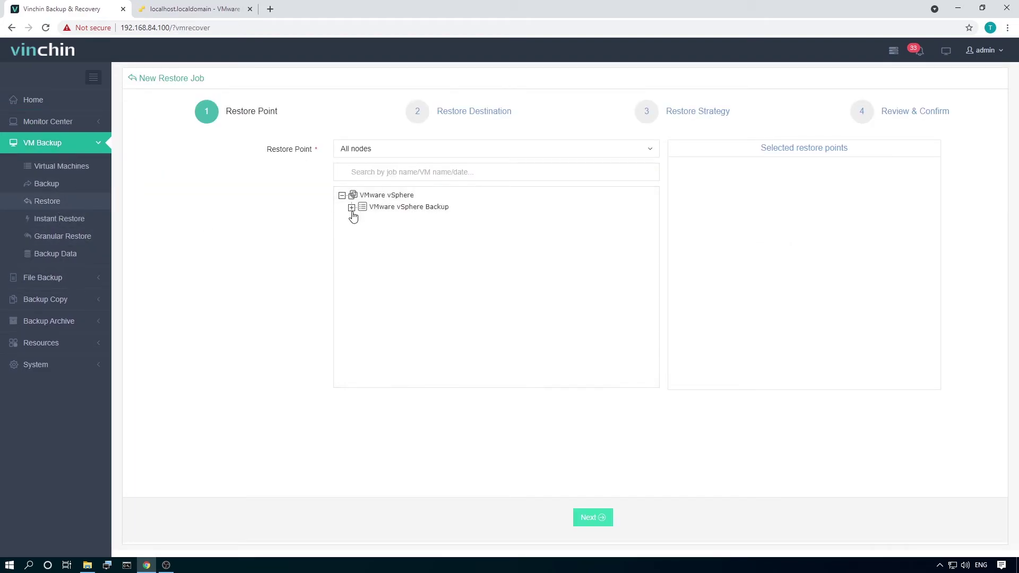
click(351, 207)
click(361, 219)
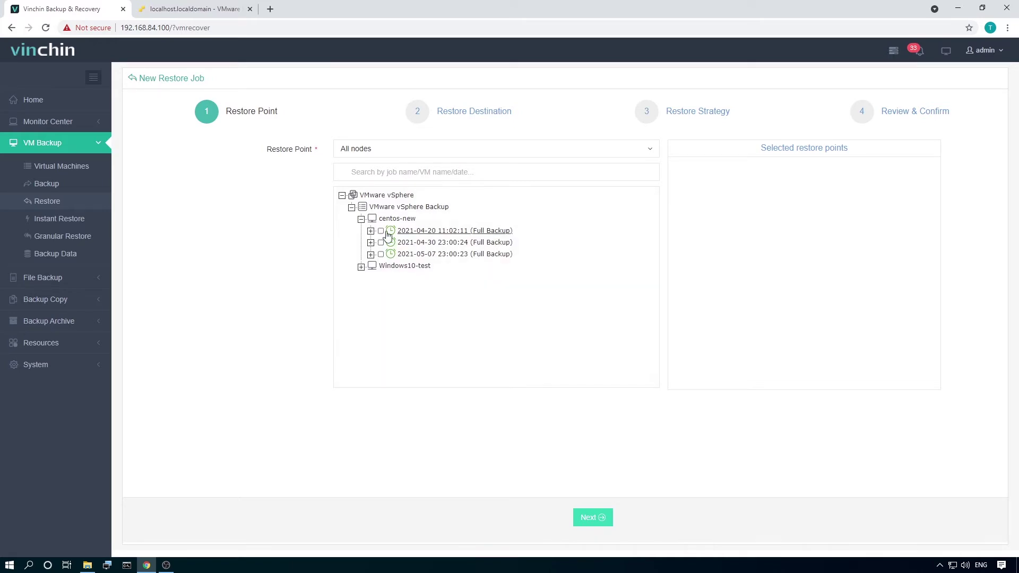
click(370, 231)
click(391, 302)
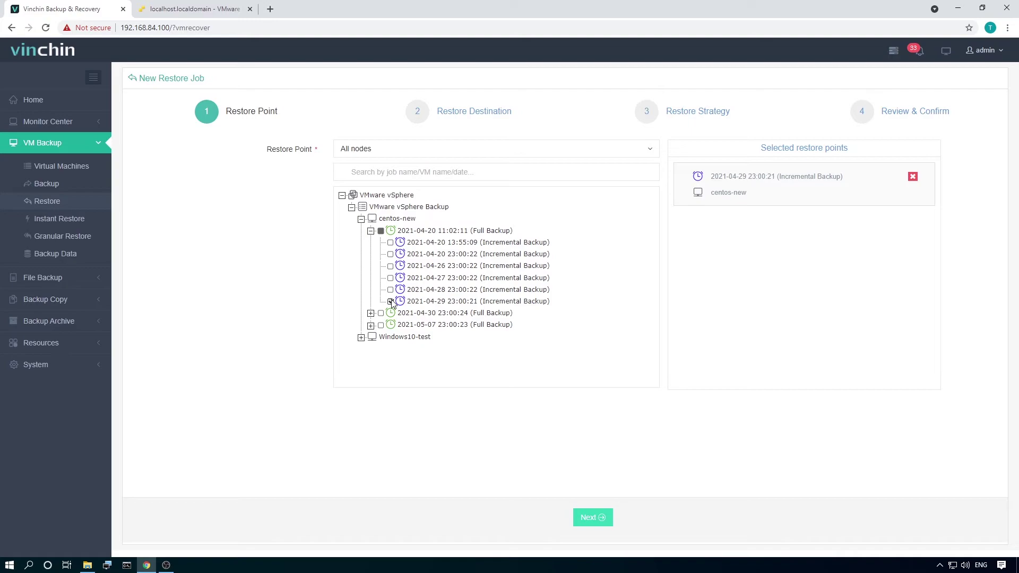
Restore to host 192.168.77.13 with power-on after restore, and submit the job.
click(593, 518)
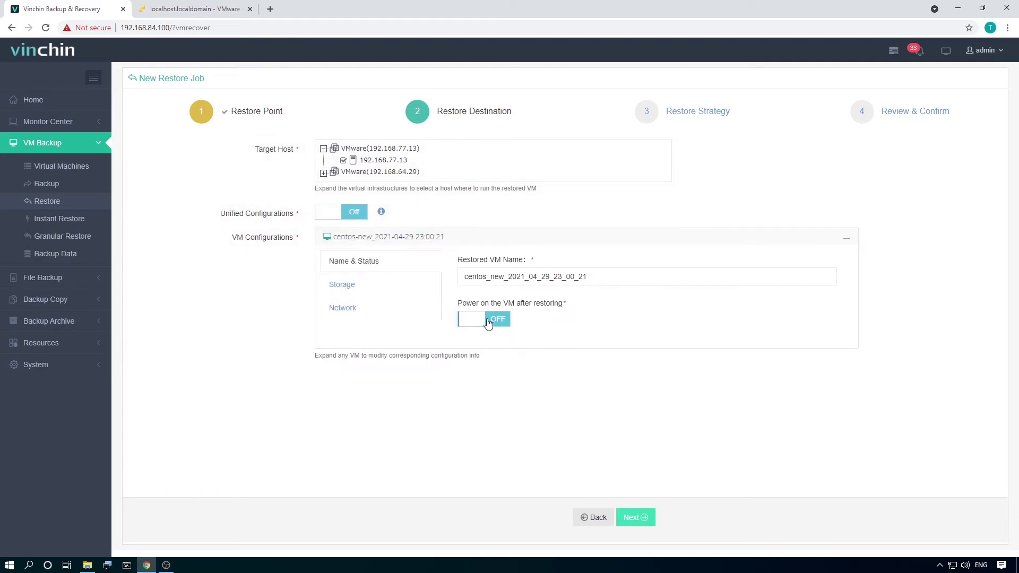
click(639, 519)
click(639, 520)
click(639, 518)
click(193, 169)
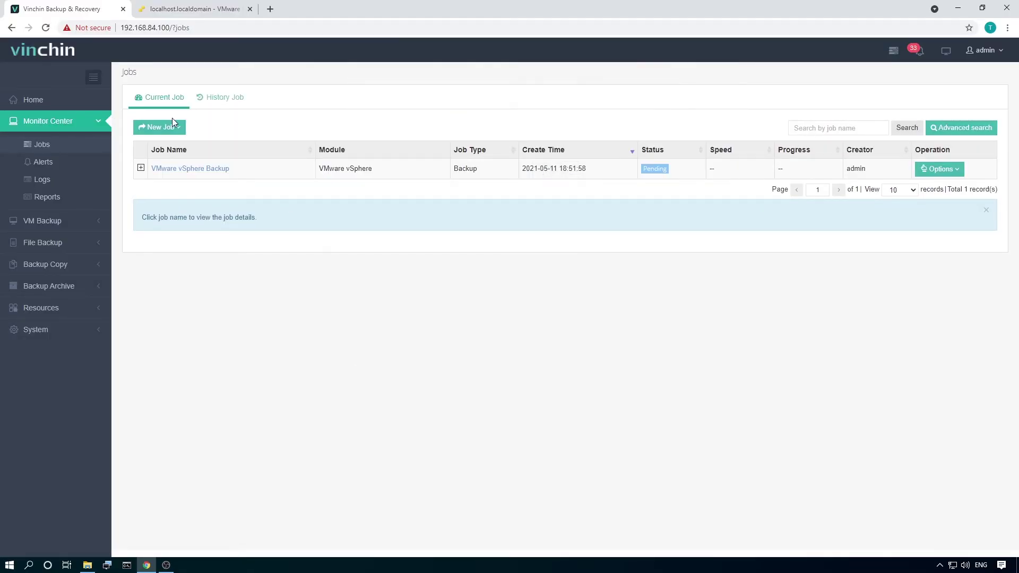
Confirm the VMware vSphere Restore1 runs succeeded in job history, then return to the ESXi client.
click(222, 98)
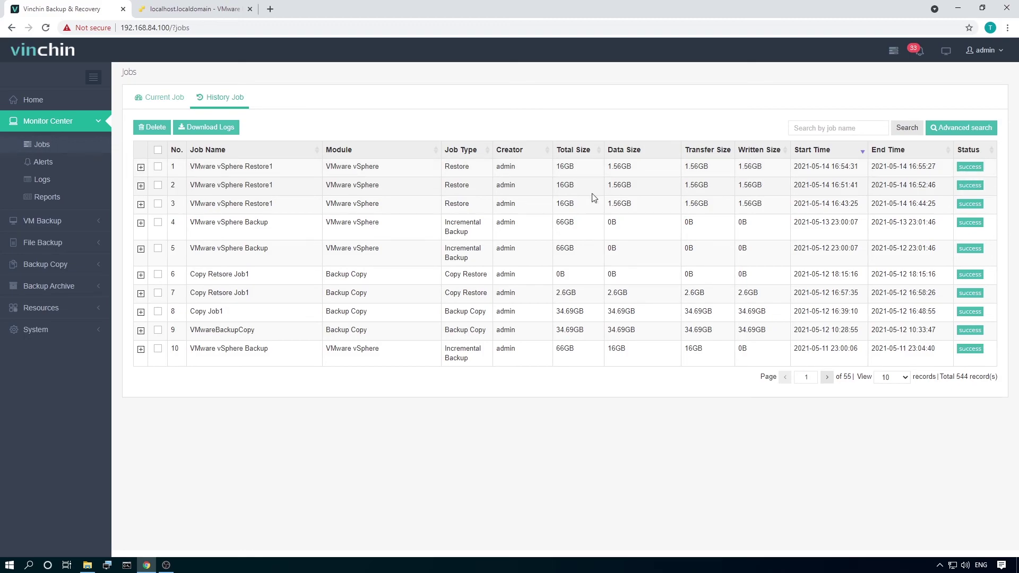
click(166, 98)
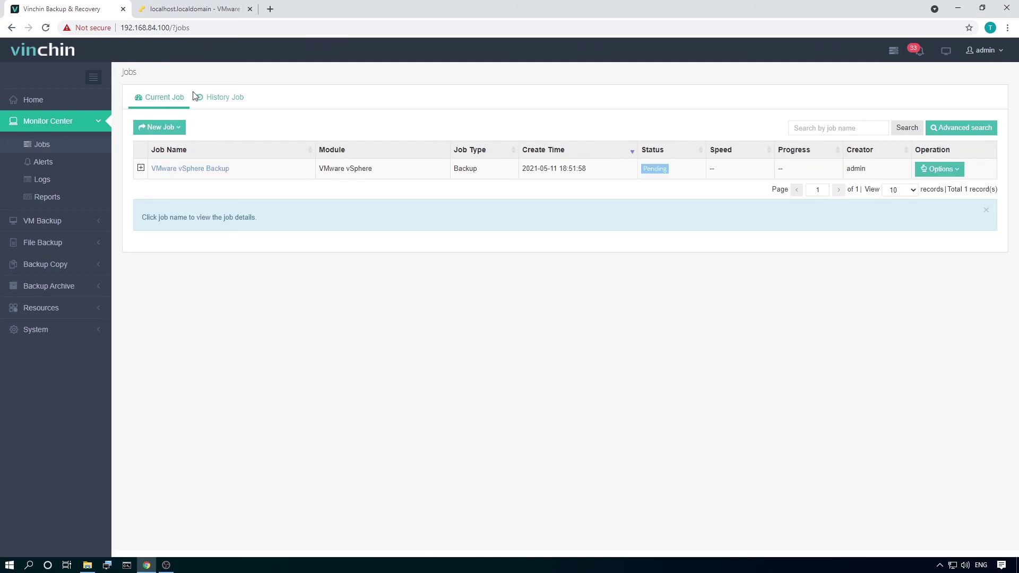
click(196, 11)
Open centos_new_2021_04_29_23_00_21's browser console and log in as root.
click(182, 125)
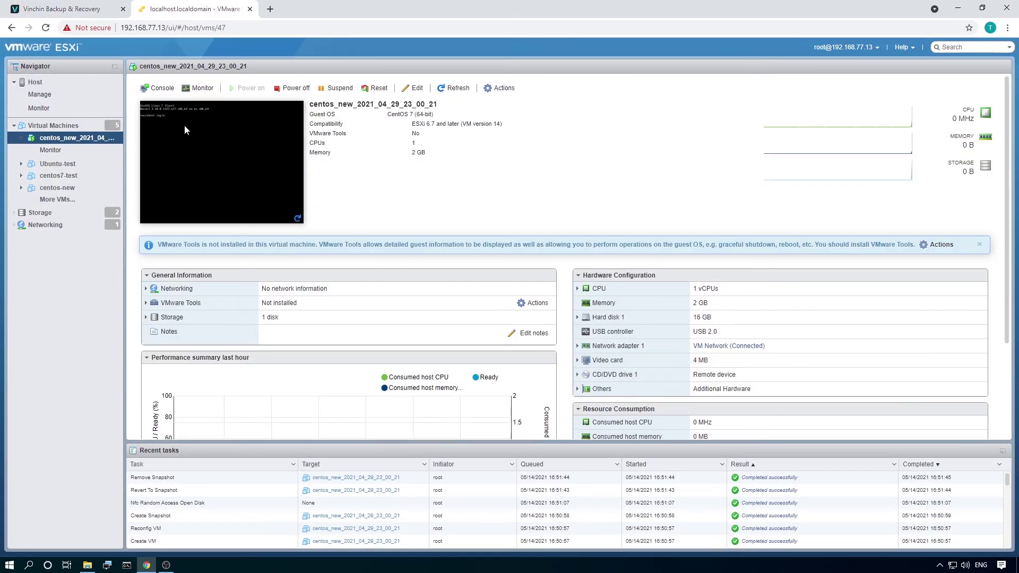
click(159, 88)
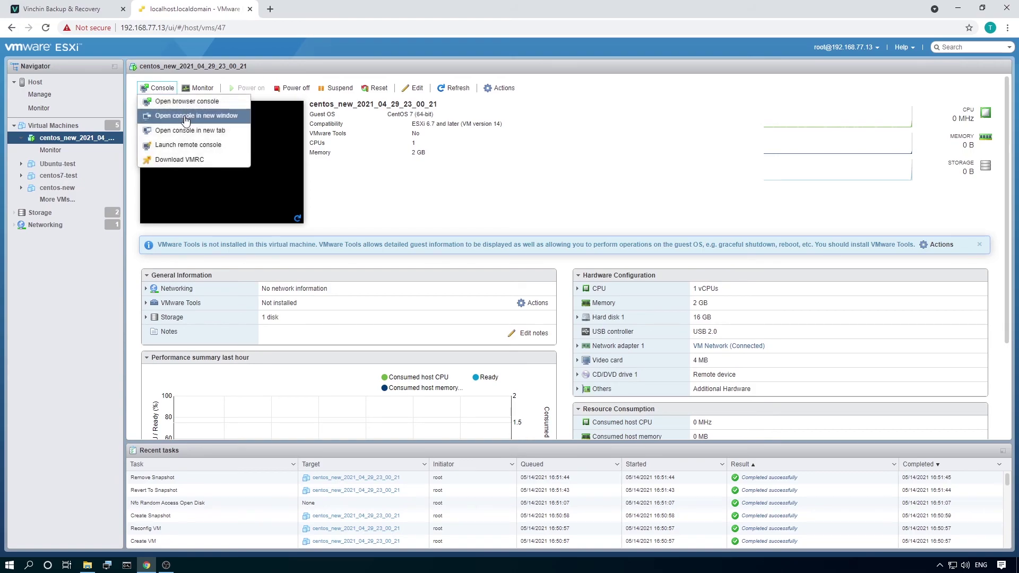
click(183, 101)
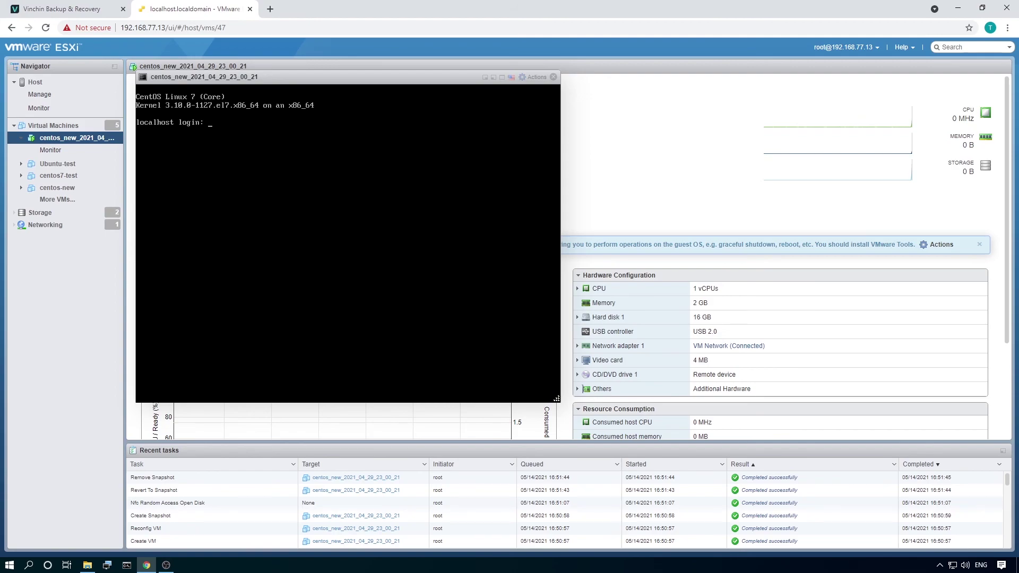
text(root)
key(Return)
key(Return)
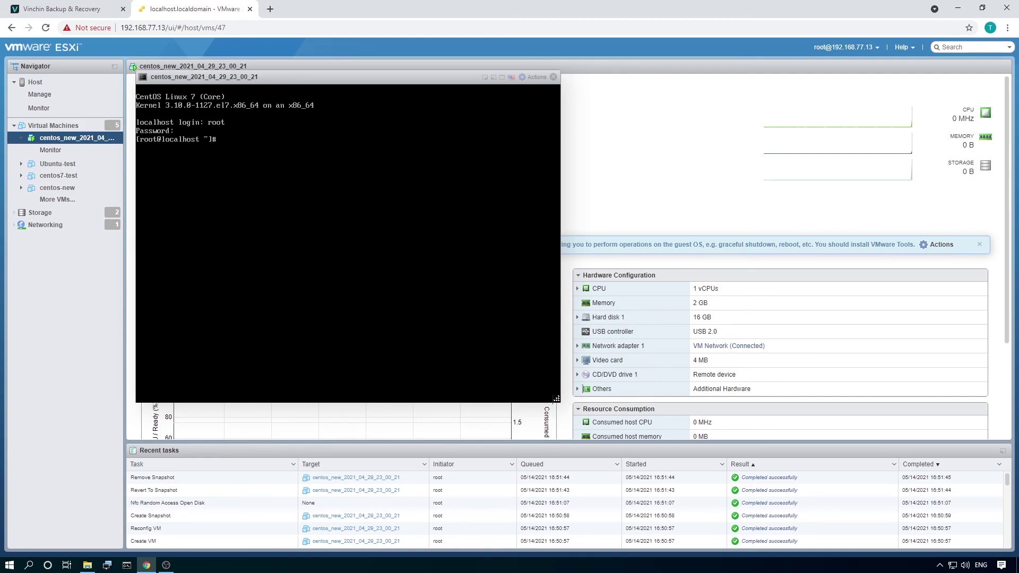